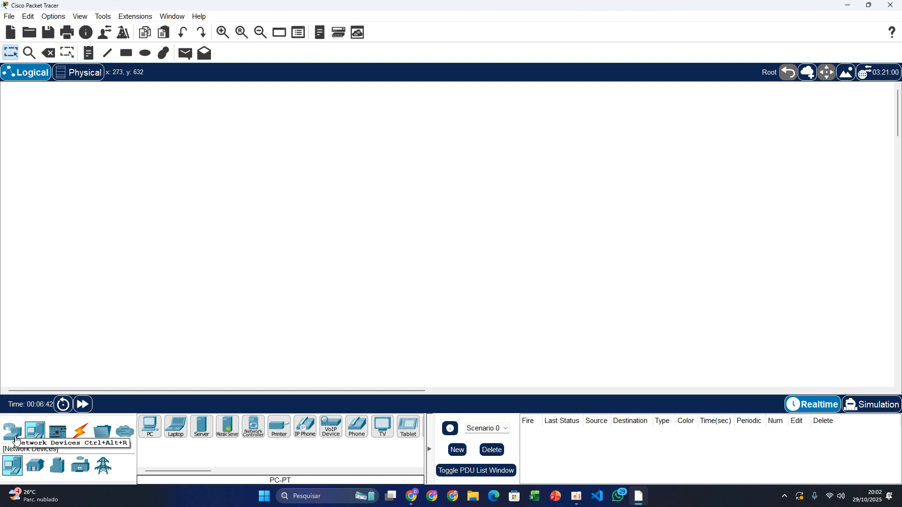
# Step: Place a 2960 switch in the upper-left area of the empty logical workspace
pyautogui.click(15, 437)
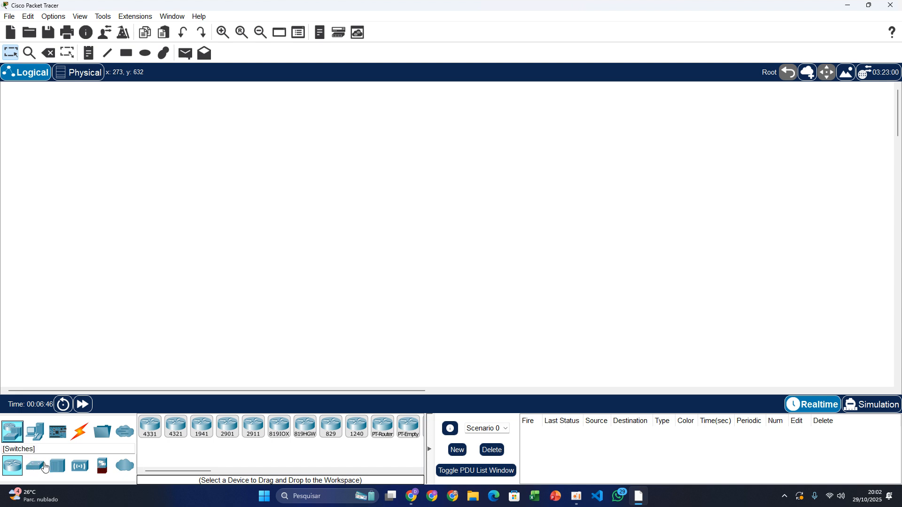
pyautogui.click(37, 472)
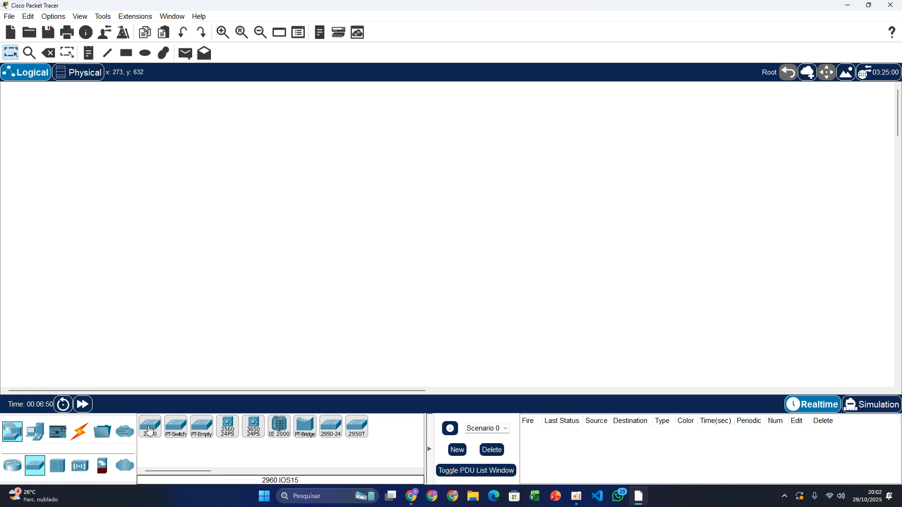
pyautogui.moveTo(150, 430); pyautogui.dragTo(154, 155)
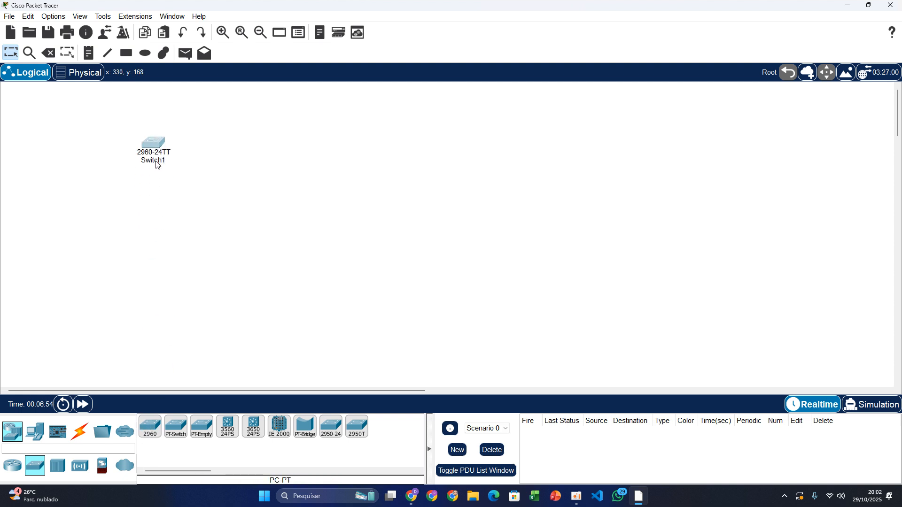
pyautogui.moveTo(151, 144); pyautogui.dragTo(155, 191)
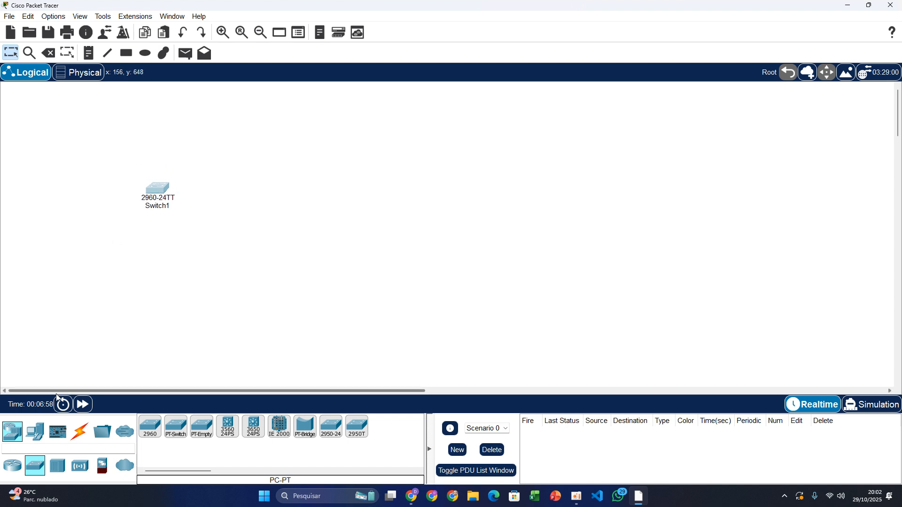
# Step: Add a PC end device above and to the left of the switch
pyautogui.click(34, 431)
pyautogui.click(150, 426)
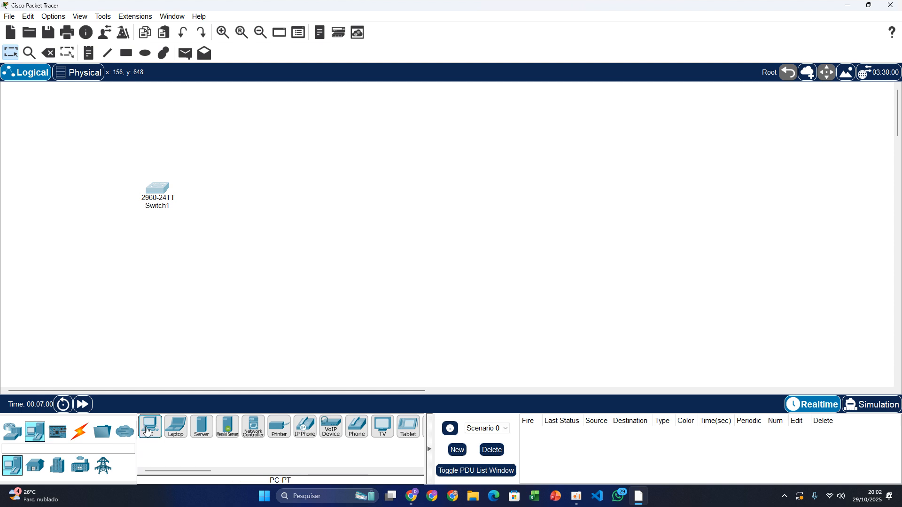
pyautogui.click(92, 137)
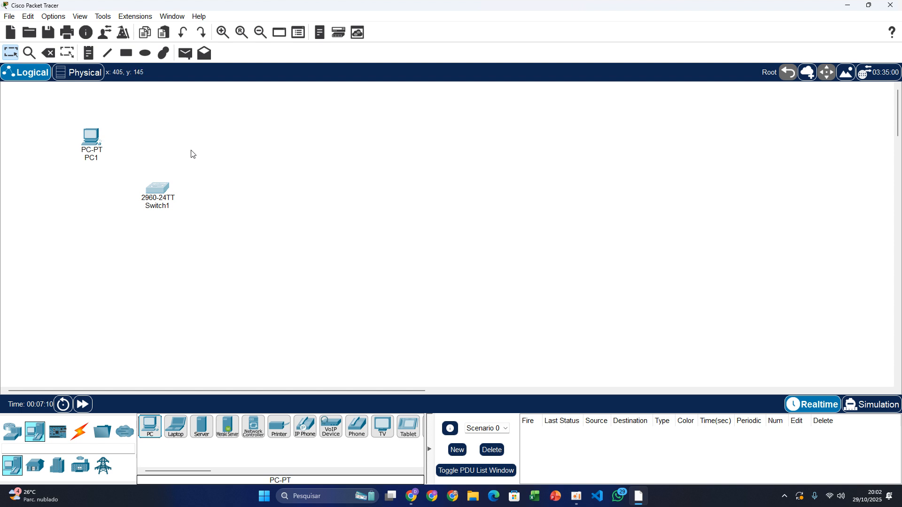
# Step: Set the PC's IPv4 configuration to DHCP and close its window
pyautogui.click(93, 139)
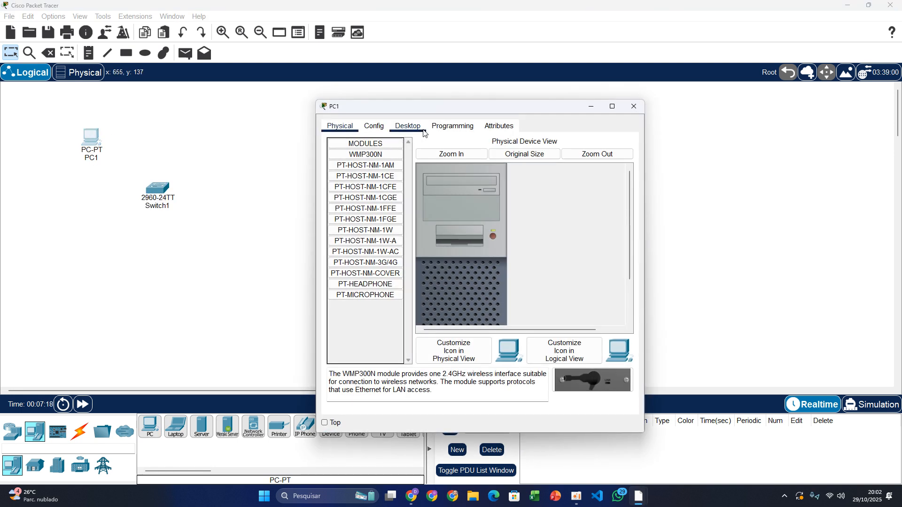
pyautogui.click(408, 127)
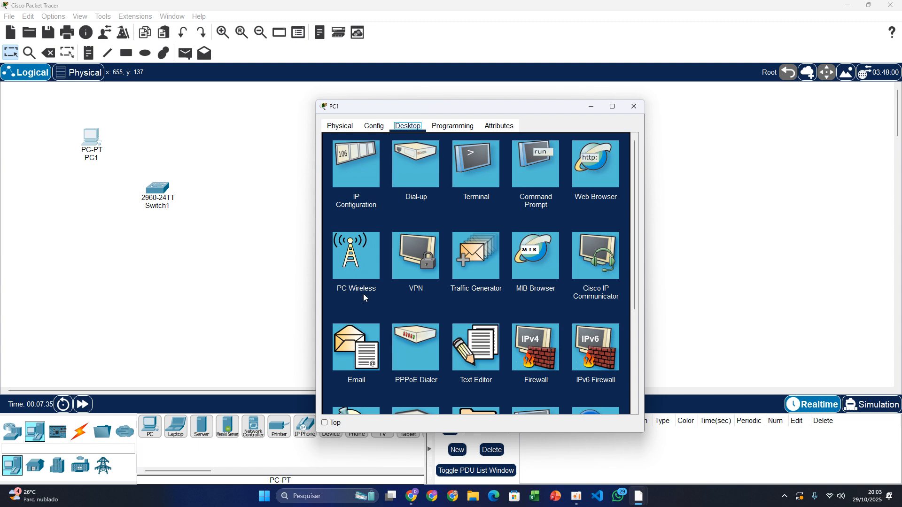
pyautogui.click(346, 166)
pyautogui.click(346, 166)
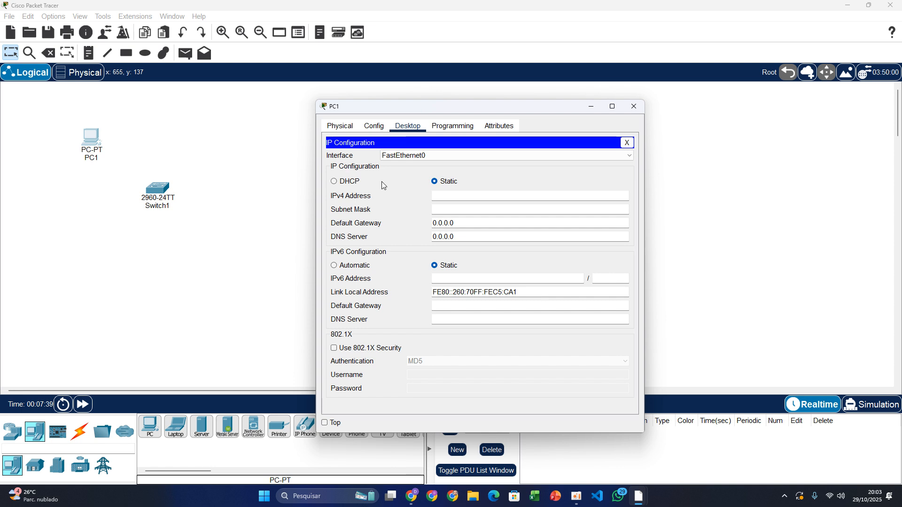
pyautogui.click(334, 183)
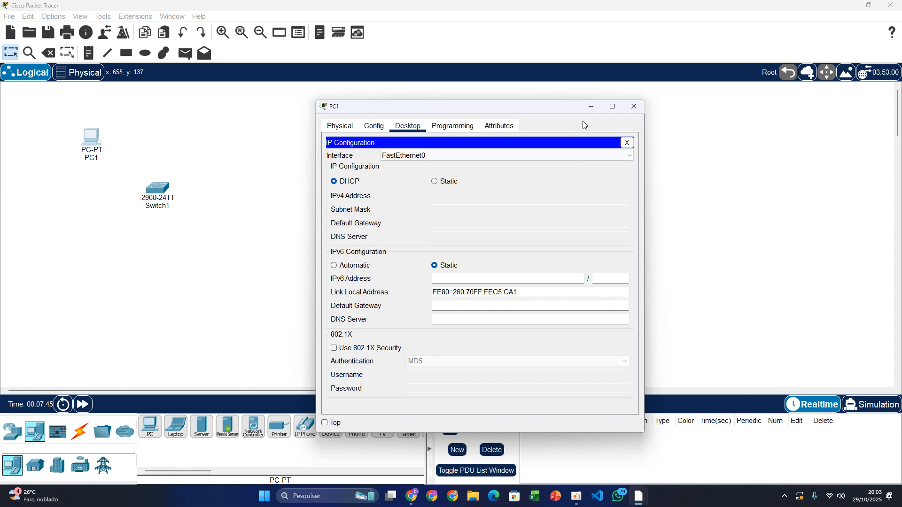
pyautogui.click(635, 107)
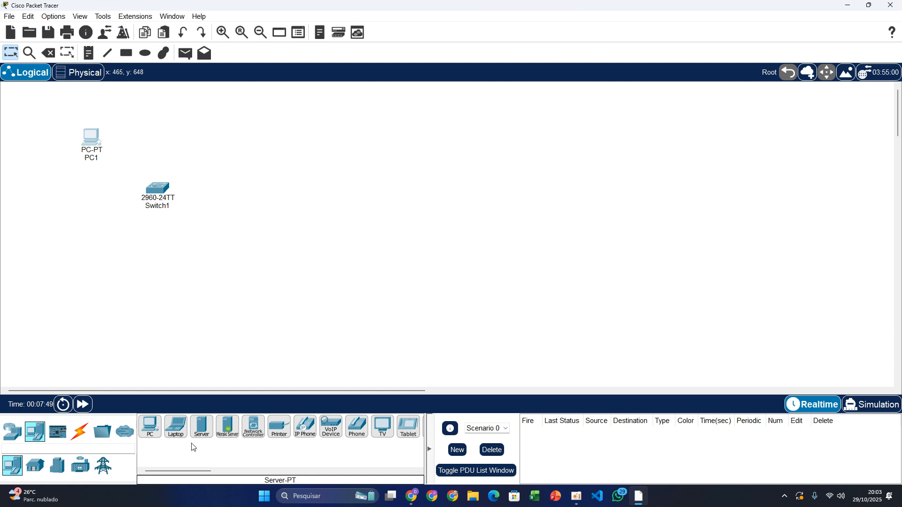
# Step: Add a server above the switch and rename it Server (VLAN 20), shifting the PC slightly left
pyautogui.moveTo(197, 439); pyautogui.dragTo(225, 257)
pyautogui.click(176, 100)
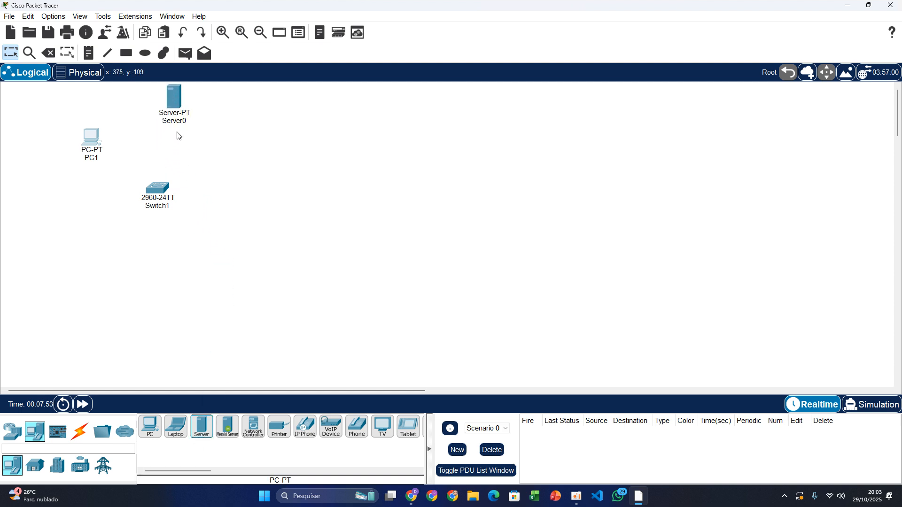
pyautogui.click(185, 121)
pyautogui.press('BackSpace')
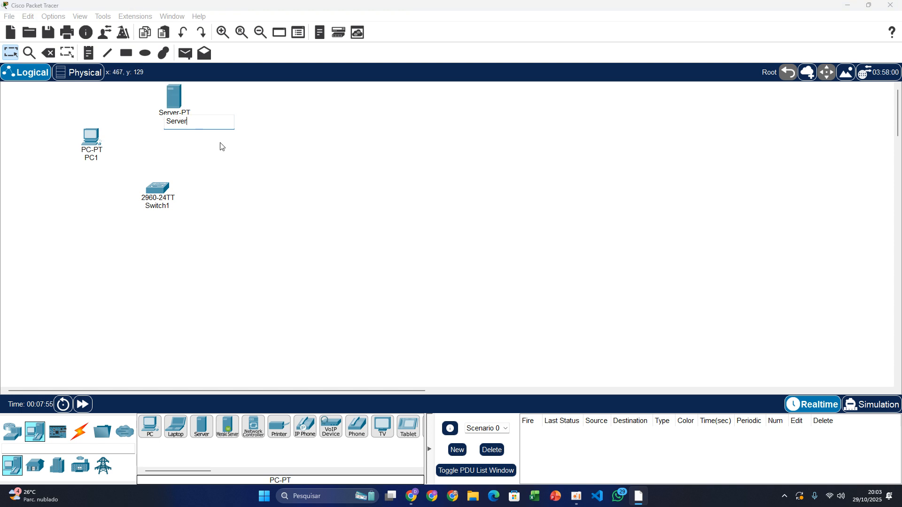
pyautogui.write('(VLAN 20)')
pyautogui.press('Return')
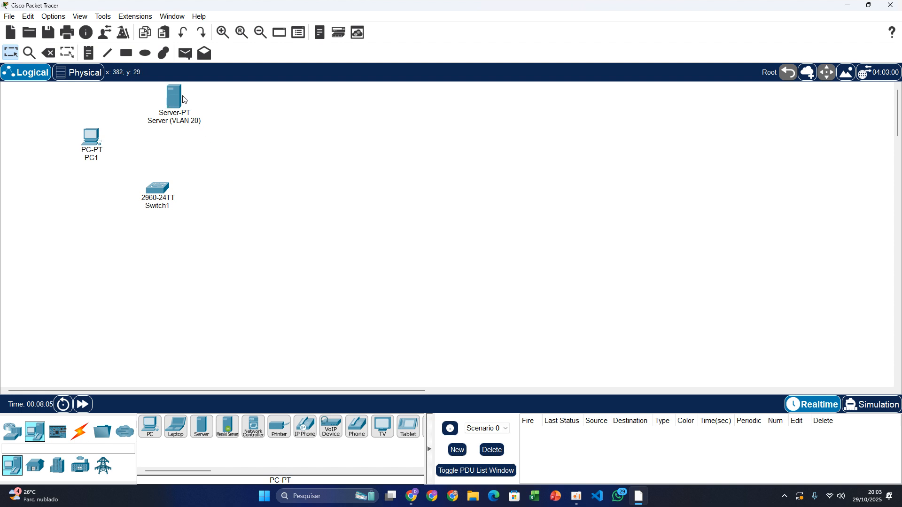
pyautogui.moveTo(95, 148); pyautogui.dragTo(90, 150)
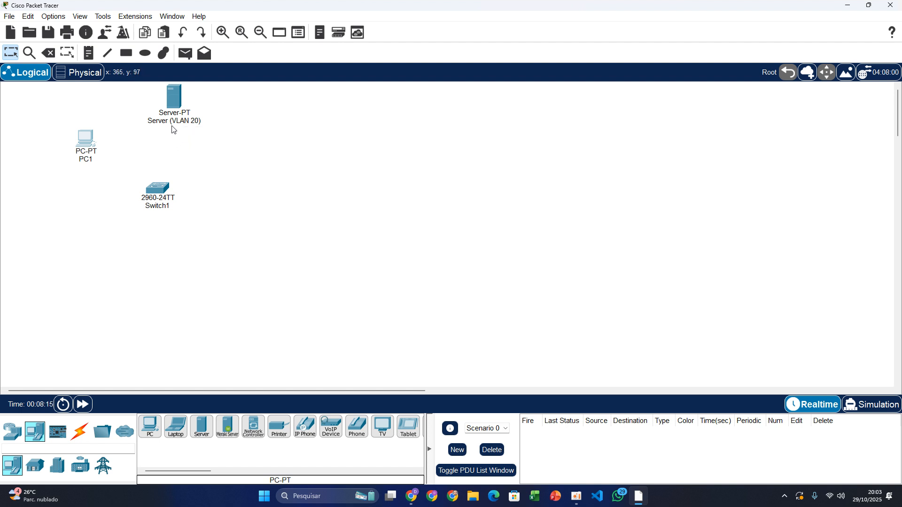
# Step: Open the server's IP configuration and enter the static IPv4 address 10.0.1.100
pyautogui.click(174, 100)
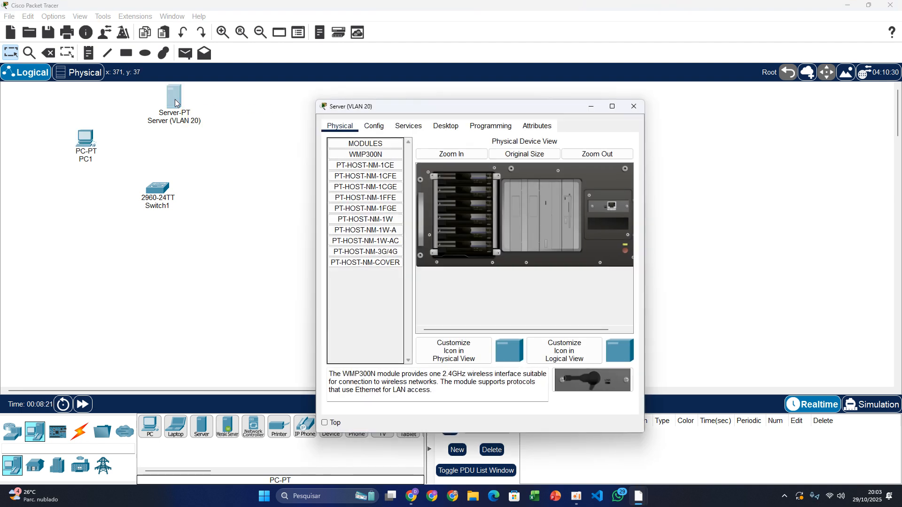
pyautogui.click(444, 130)
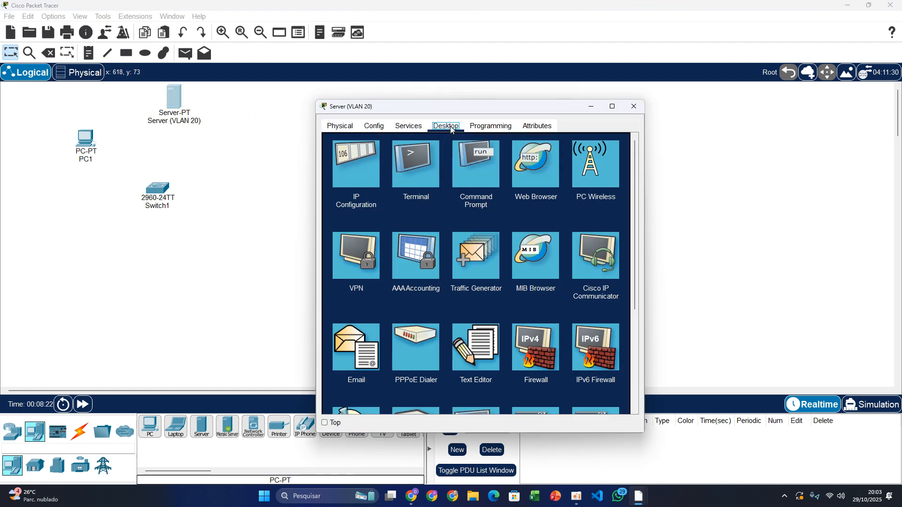
pyautogui.click(340, 168)
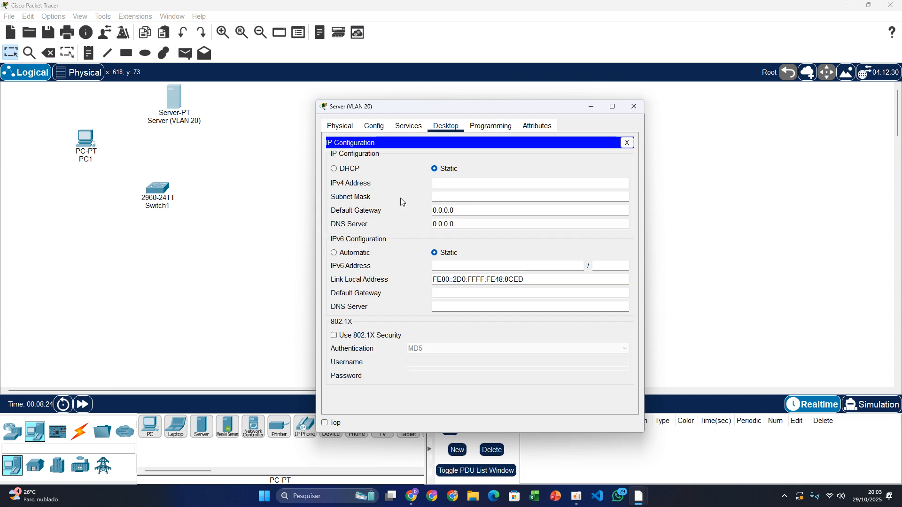
pyautogui.click(454, 187)
pyautogui.write('10.0.1')
pyautogui.write('.100')
pyautogui.moveTo(453, 182); pyautogui.dragTo(431, 182)
pyautogui.doubleClick(454, 183)
# Step: Try to set the server's subnet mask to 255.255.255
pyautogui.click(448, 196)
pyautogui.moveTo(464, 197); pyautogui.dragTo(446, 197)
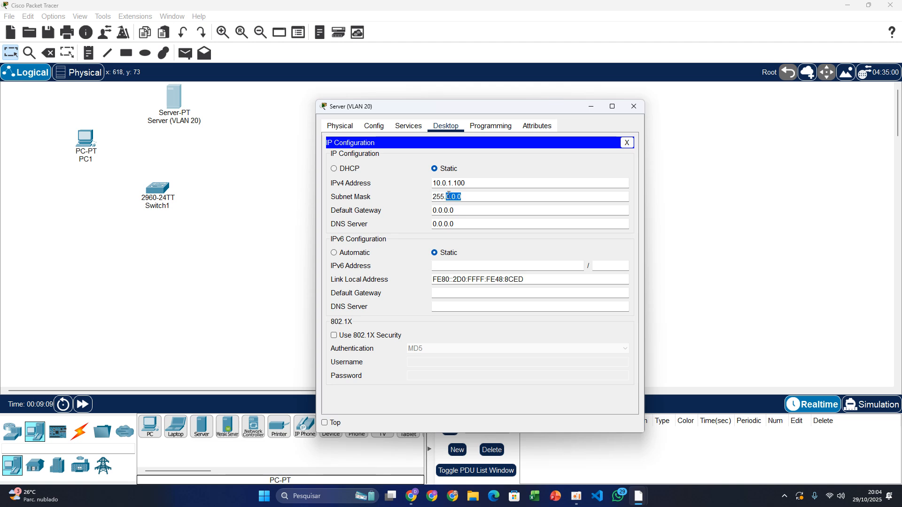
pyautogui.write('255.25')
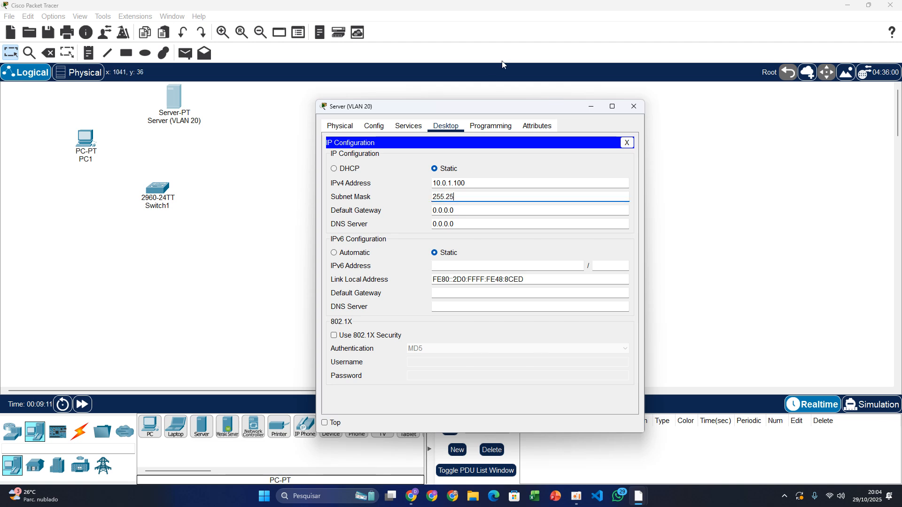
pyautogui.write('5.255')
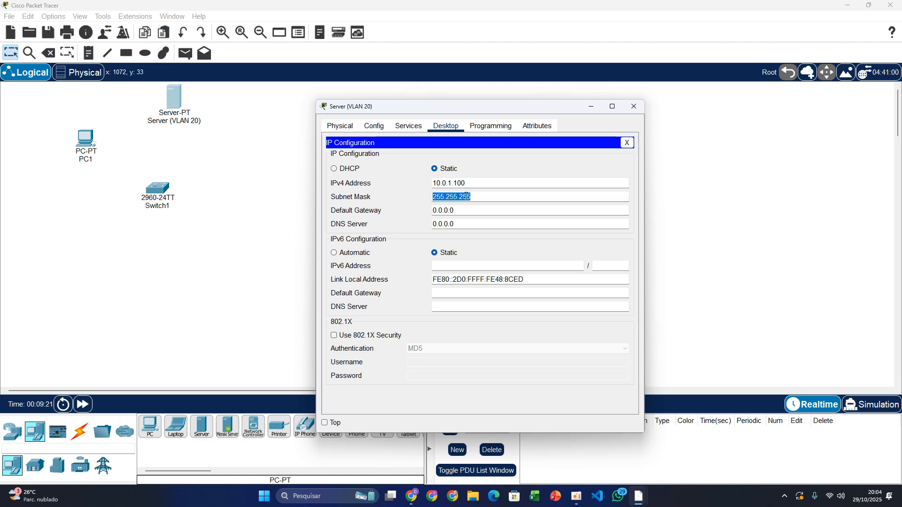
pyautogui.click(486, 197)
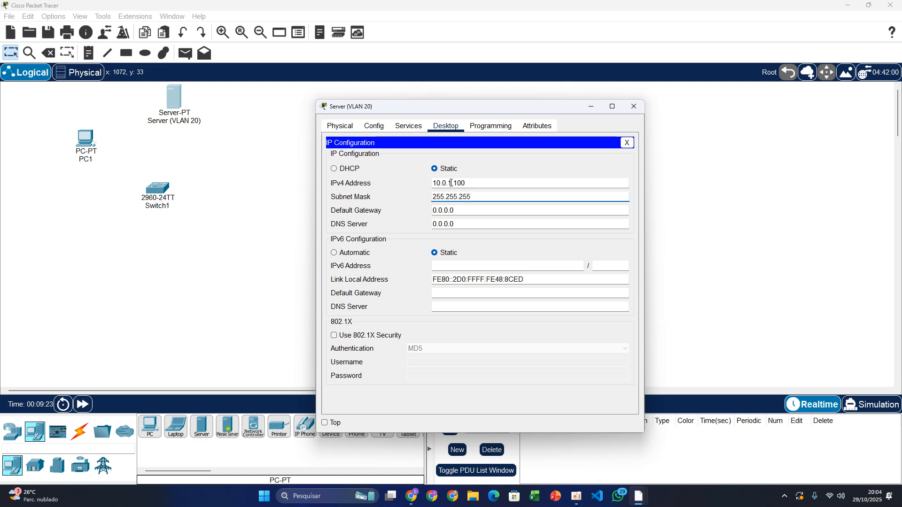
pyautogui.click(450, 183)
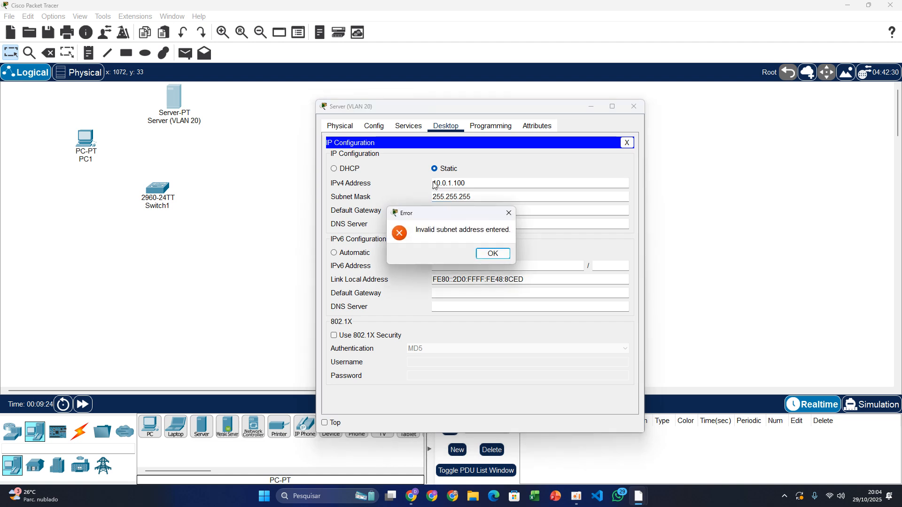
pyautogui.click(494, 254)
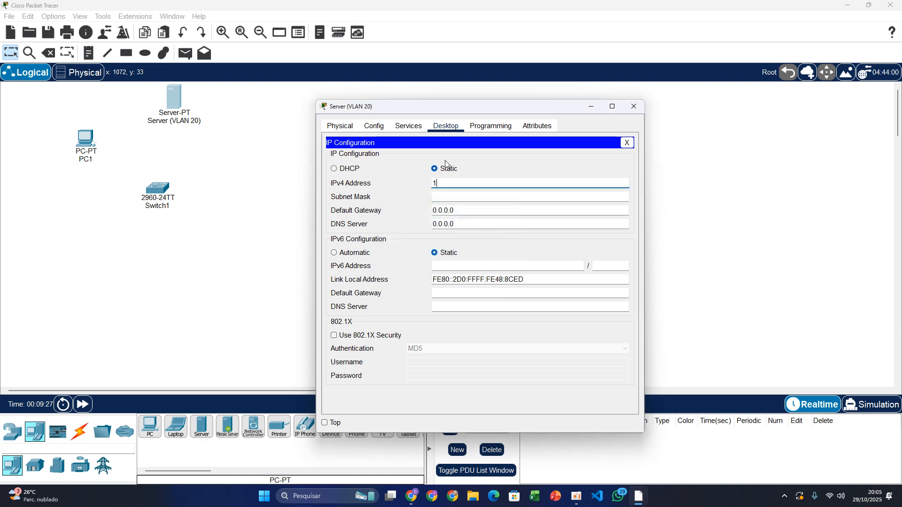
# Step: Set the server's static IPv4 address to 10.0.1.100 with subnet mask 255.255.255.0
pyautogui.write('10.0.1.100')
pyautogui.click(437, 198)
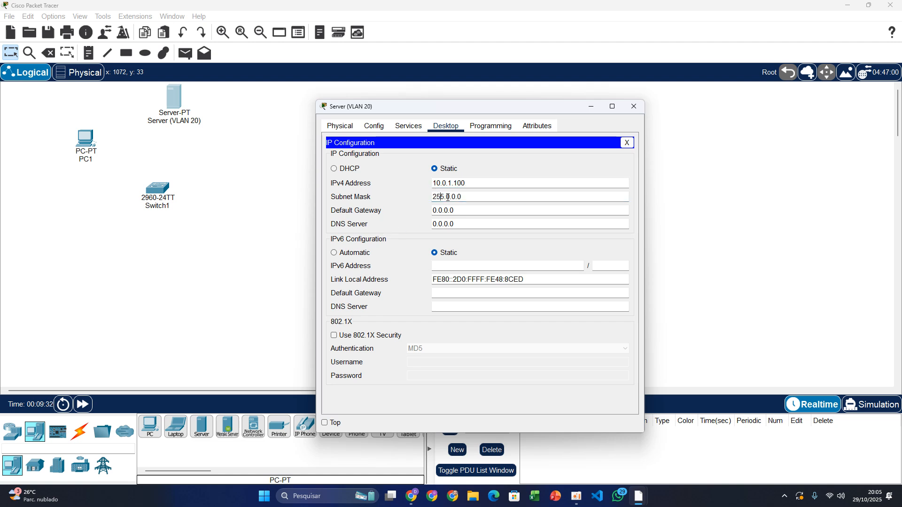
pyautogui.press('BackSpace')
pyautogui.write('255.')
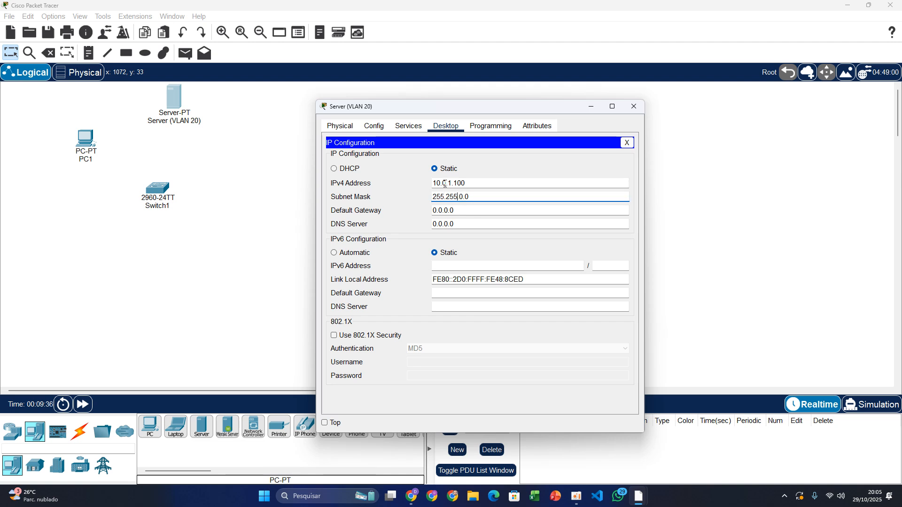
pyautogui.press('Right')
pyautogui.press('Right')
pyautogui.press('BackSpace')
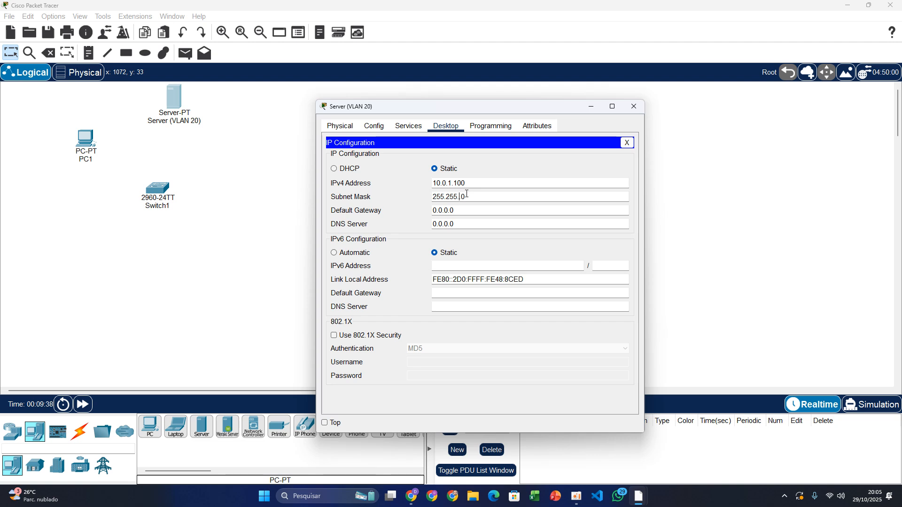
pyautogui.write('255.')
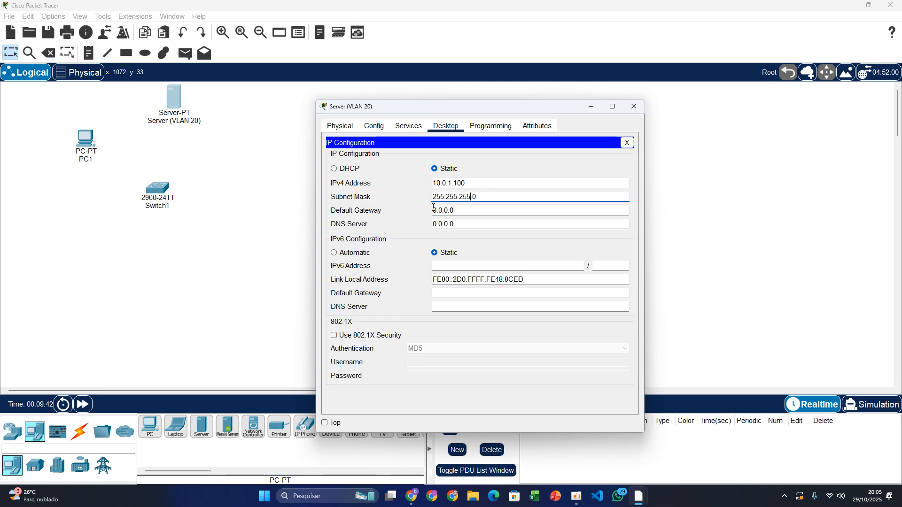
pyautogui.moveTo(471, 197); pyautogui.dragTo(427, 183)
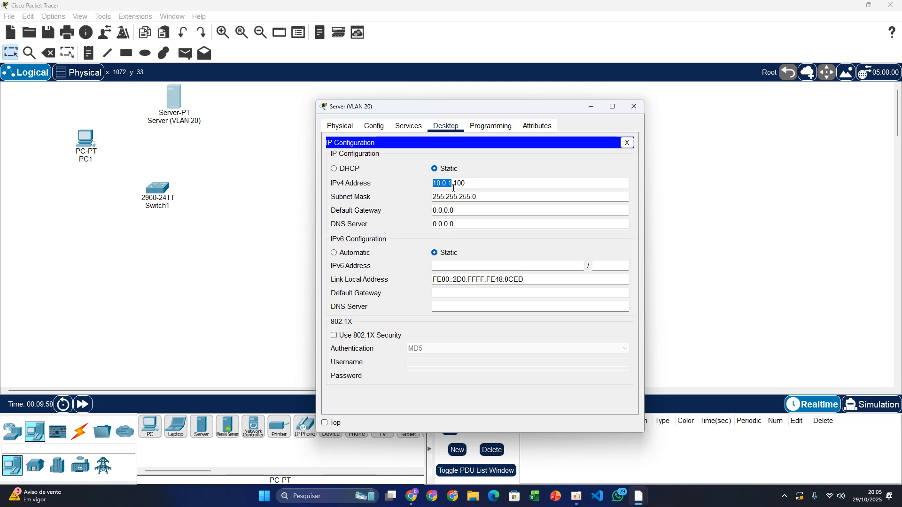
pyautogui.moveTo(469, 186); pyautogui.dragTo(455, 186)
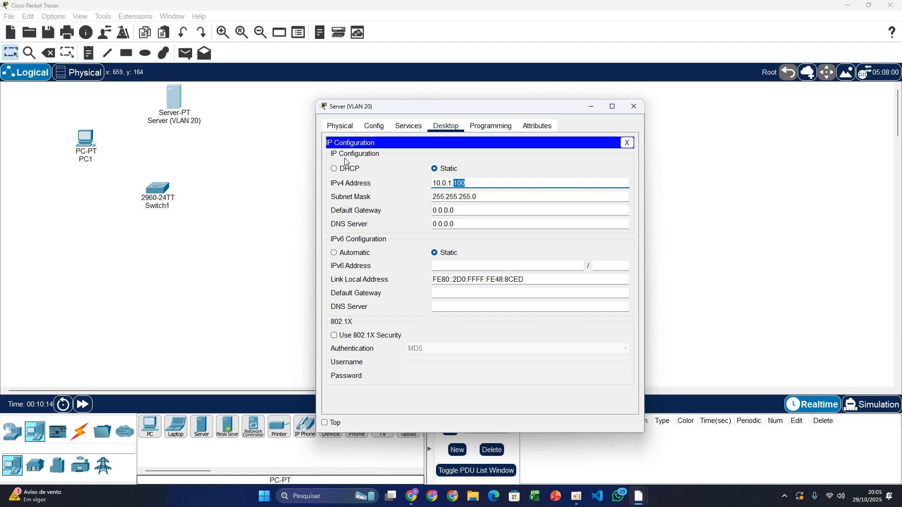
# Step: Open the server's DHCP service settings and set the pool's start IP address to 10.0.1.1
pyautogui.click(409, 127)
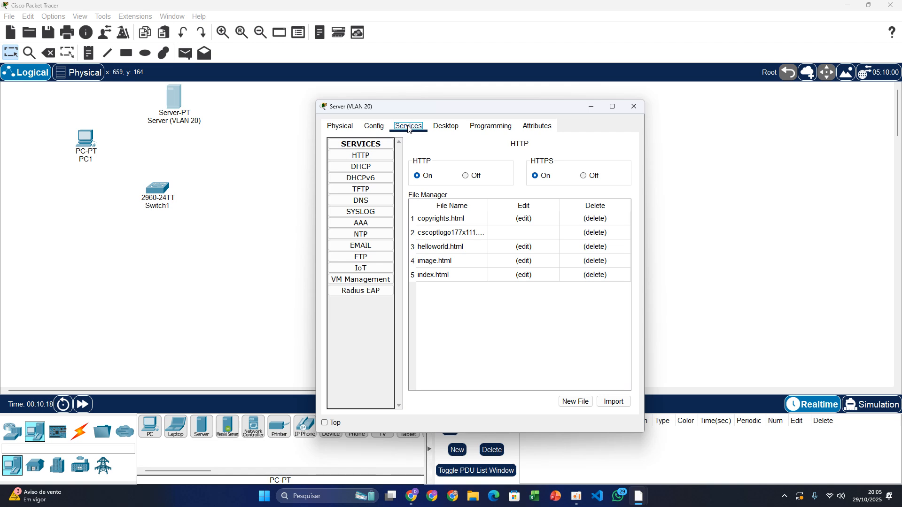
pyautogui.click(370, 168)
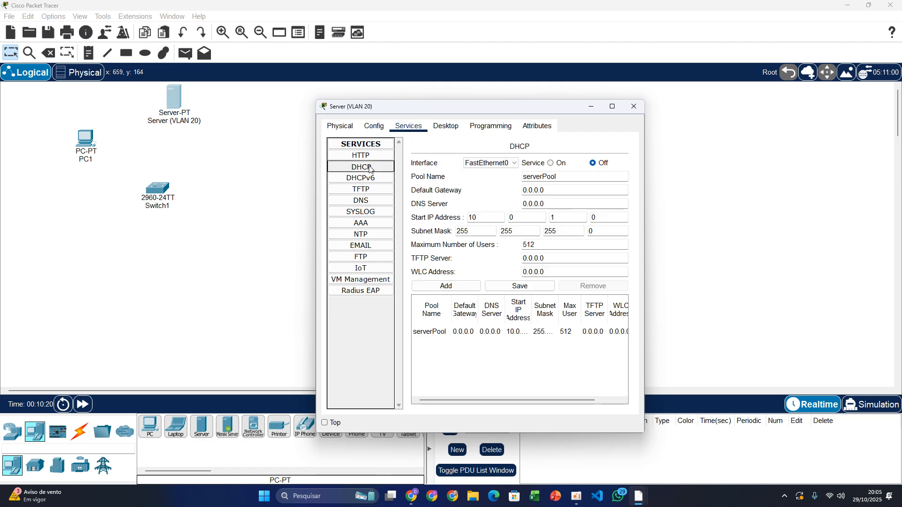
pyautogui.doubleClick(478, 216)
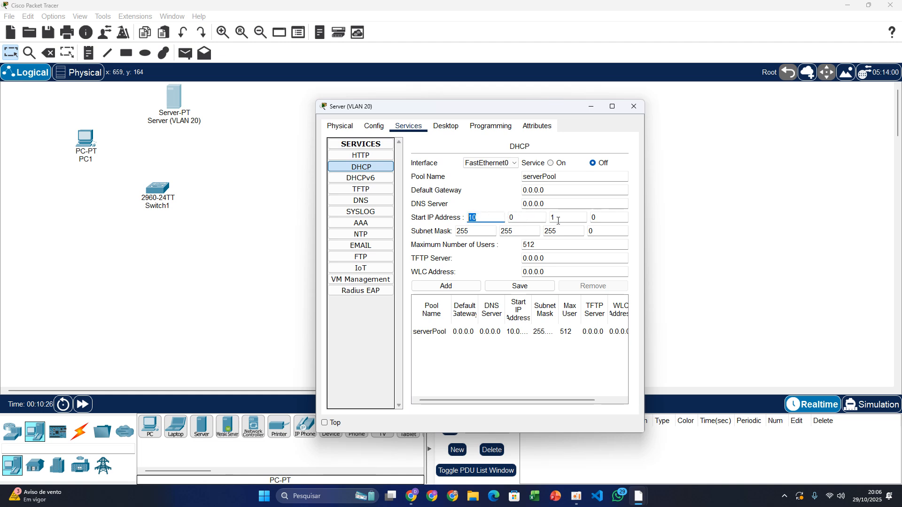
pyautogui.doubleClick(610, 220)
pyautogui.write('1')
# Step: Set the DHCP pool's default gateway to 10.0.1.254
pyautogui.moveTo(544, 190); pyautogui.dragTo(510, 195)
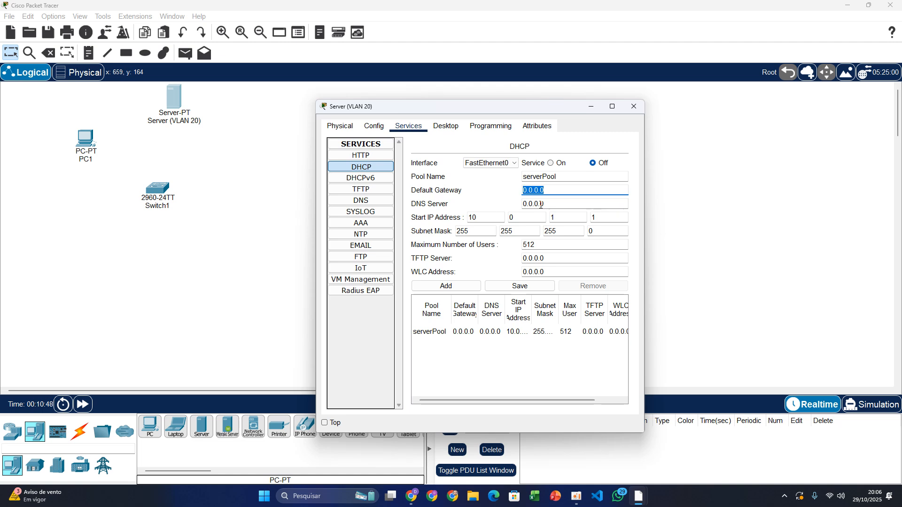
pyautogui.write('10.0.1')
pyautogui.write('.')
pyautogui.write('100')
pyautogui.press('BackSpace')
pyautogui.press('BackSpace')
pyautogui.press('BackSpace')
pyautogui.write('254')
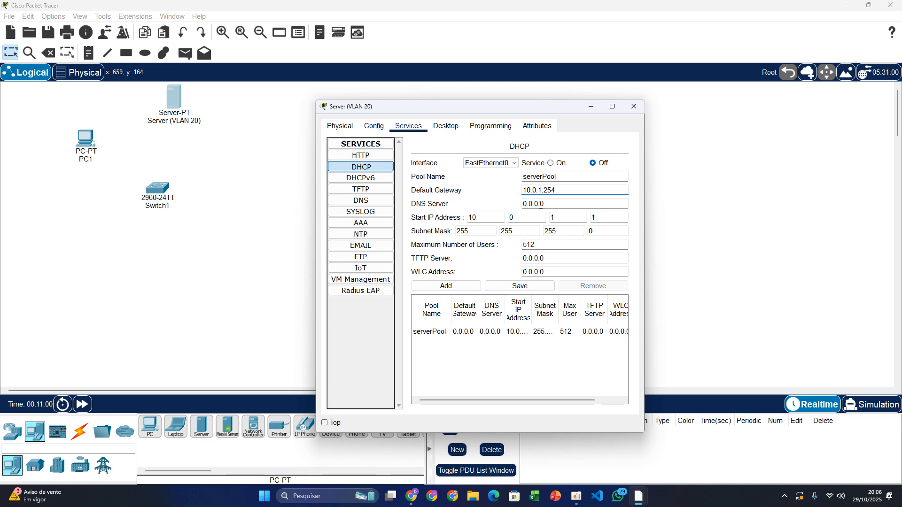
pyautogui.press('BackSpace')
pyautogui.write('5')
pyautogui.press('BackSpace')
pyautogui.press('Tab')
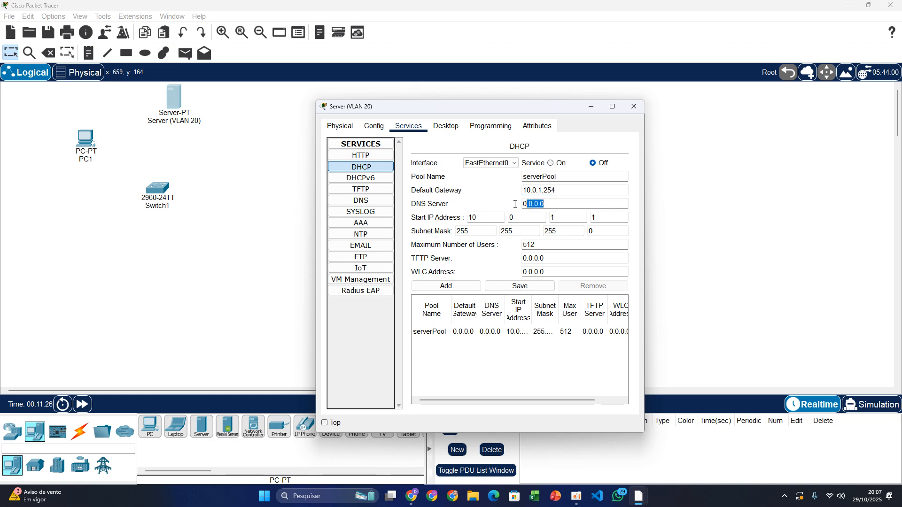